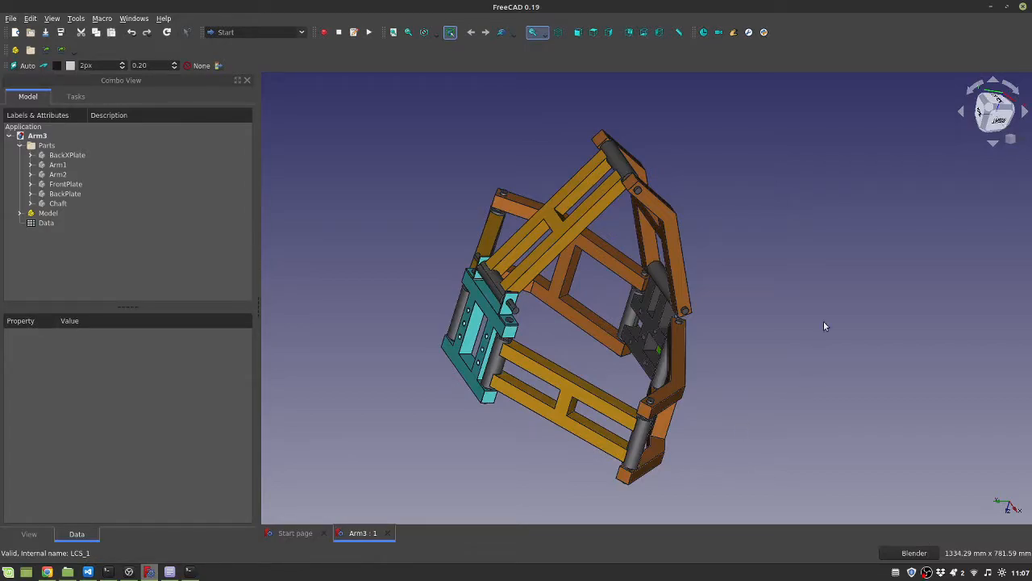
# Orbit and pan the Arm3 assembly to a close front view of its base with the green plate centred
pyautogui.moveTo(767, 340)
pyautogui.mouseDown(button='middle')
pyautogui.moveTo(783, 346)
pyautogui.moveTo(649, 320)
pyautogui.moveTo(652, 339)
pyautogui.moveTo(565, 298)
pyautogui.mouseUp(button='middle')
pyautogui.scroll(-2, 684, 325)
pyautogui.scroll(3, 562, 296)
pyautogui.scroll(1, 563, 295)
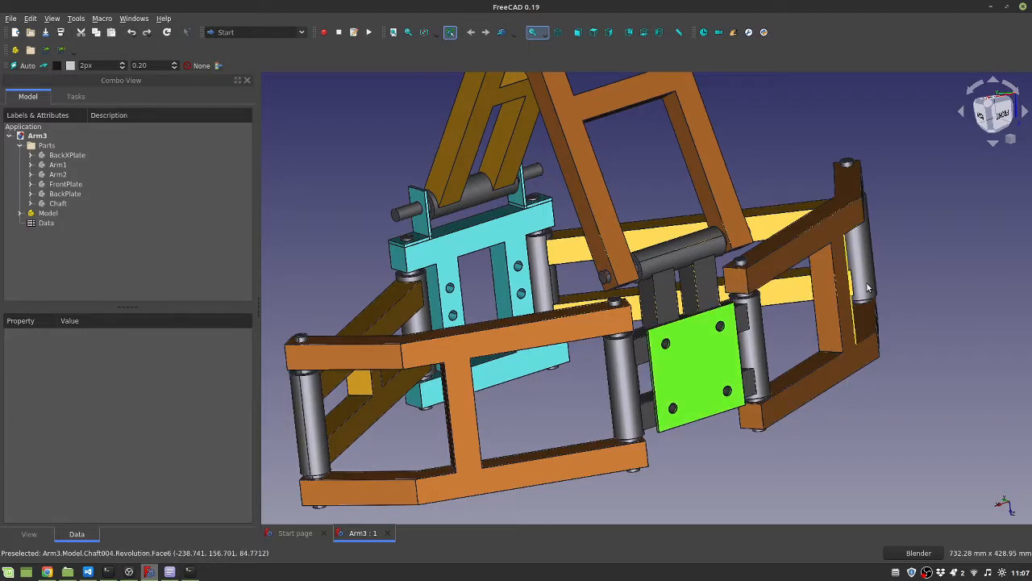
pyautogui.scroll(-1, 801, 357)
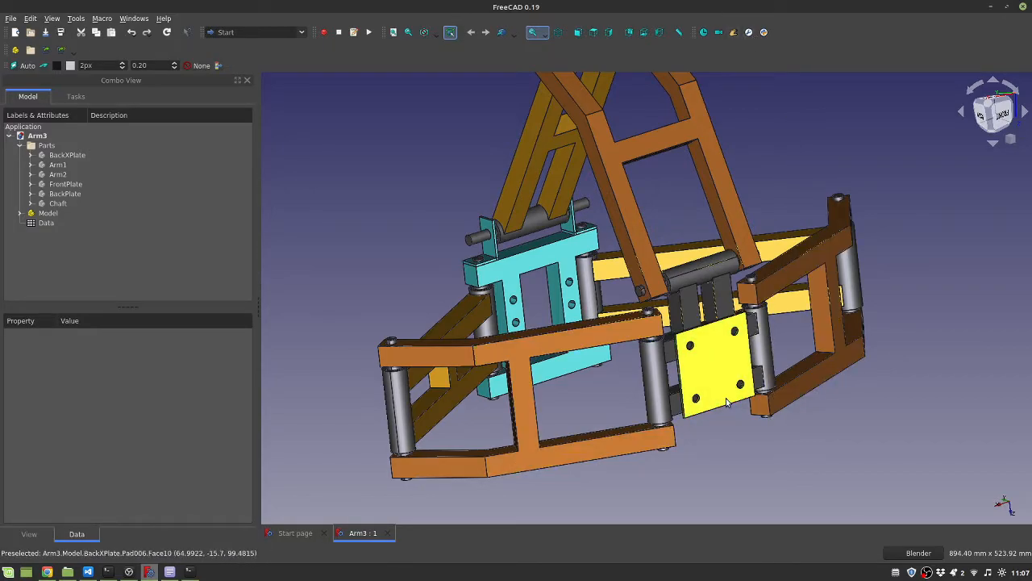
pyautogui.moveTo(901, 242)
pyautogui.mouseDown(button='middle')
pyautogui.moveTo(707, 325)
pyautogui.moveTo(760, 341)
pyautogui.moveTo(734, 322)
pyautogui.mouseUp(button='middle')
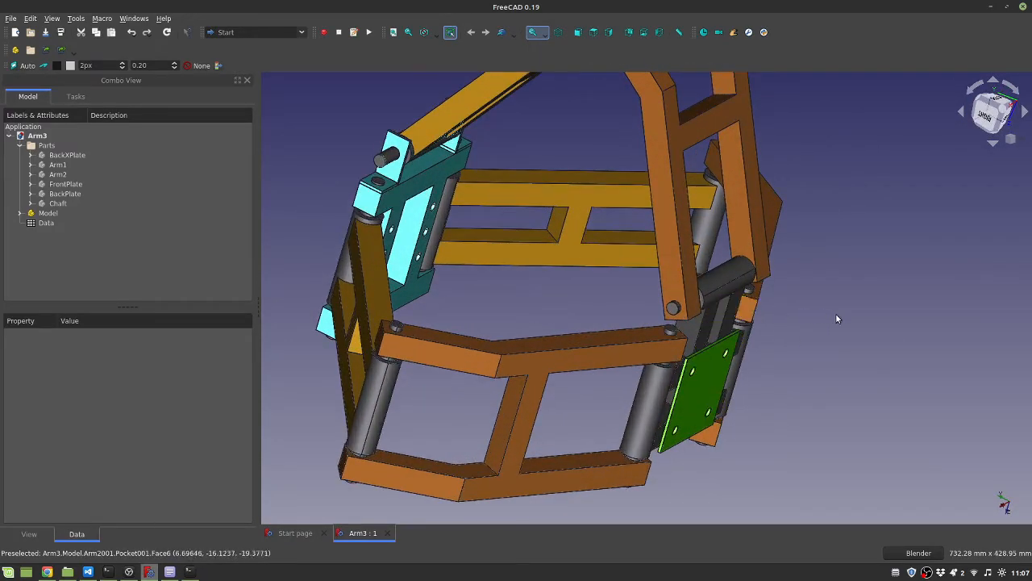
pyautogui.scroll(2, 836, 313)
pyautogui.moveTo(836, 313)
pyautogui.mouseDown(button='middle')
pyautogui.moveTo(788, 357)
pyautogui.moveTo(669, 331)
pyautogui.mouseUp(button='middle')
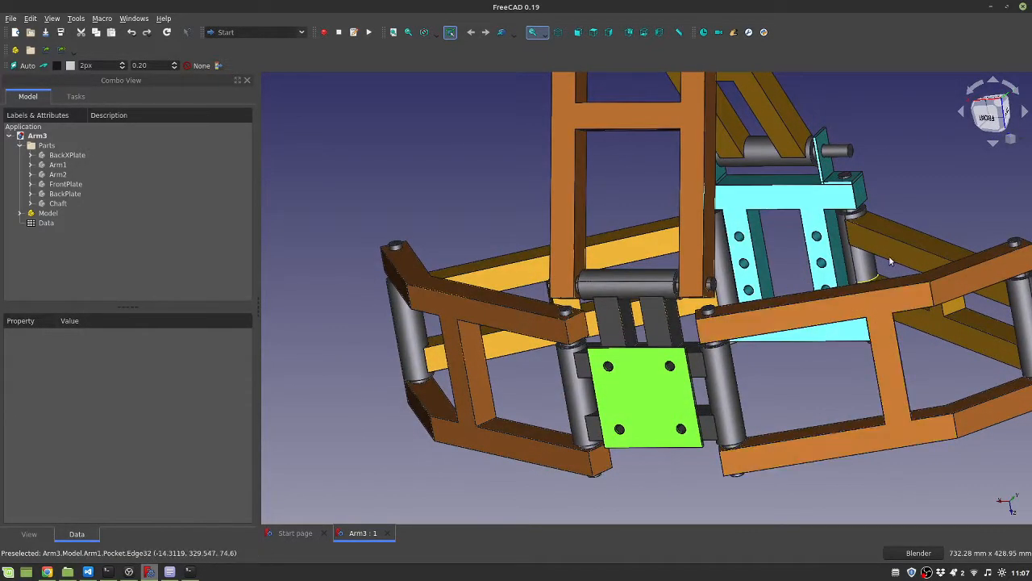
pyautogui.scroll(-1, 875, 166)
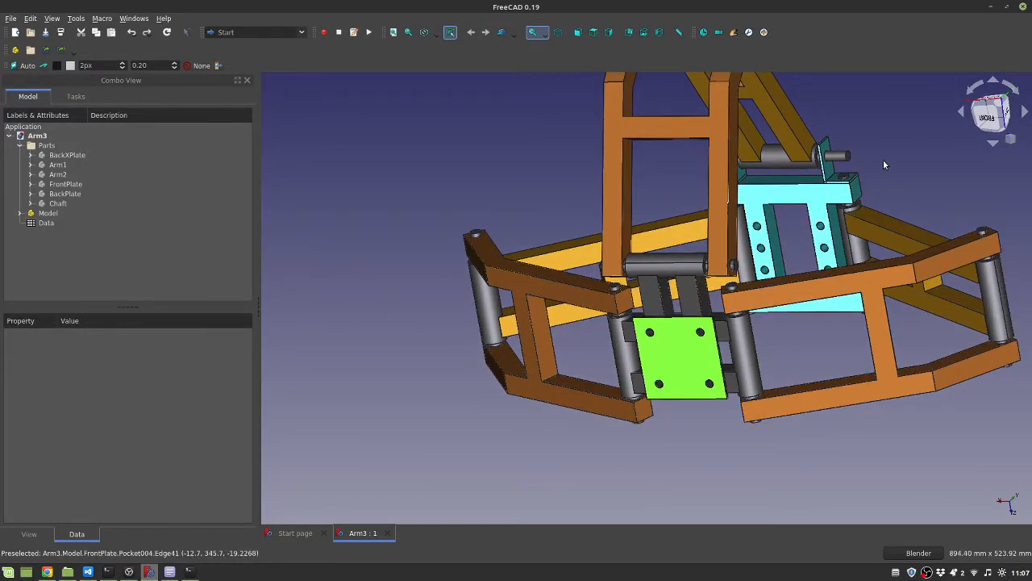
pyautogui.keyDown('shift'); pyautogui.moveTo(883, 160); pyautogui.dragTo(807, 214, button='middle'); pyautogui.keyUp('shift')
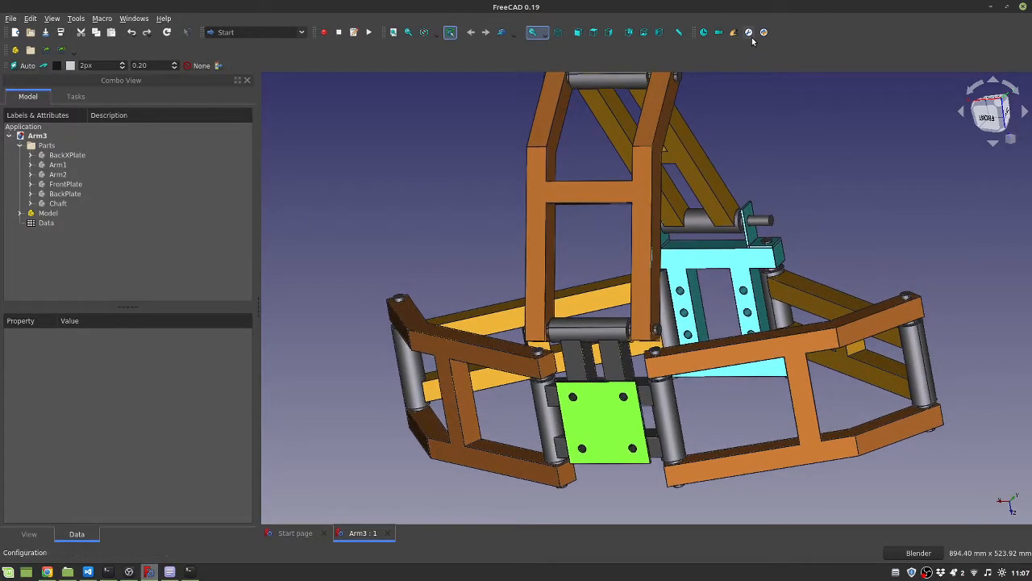
# Start Saved Points of View, orbit toward a top-down view and add it as Camera001 after Camera
pyautogui.click(719, 33)
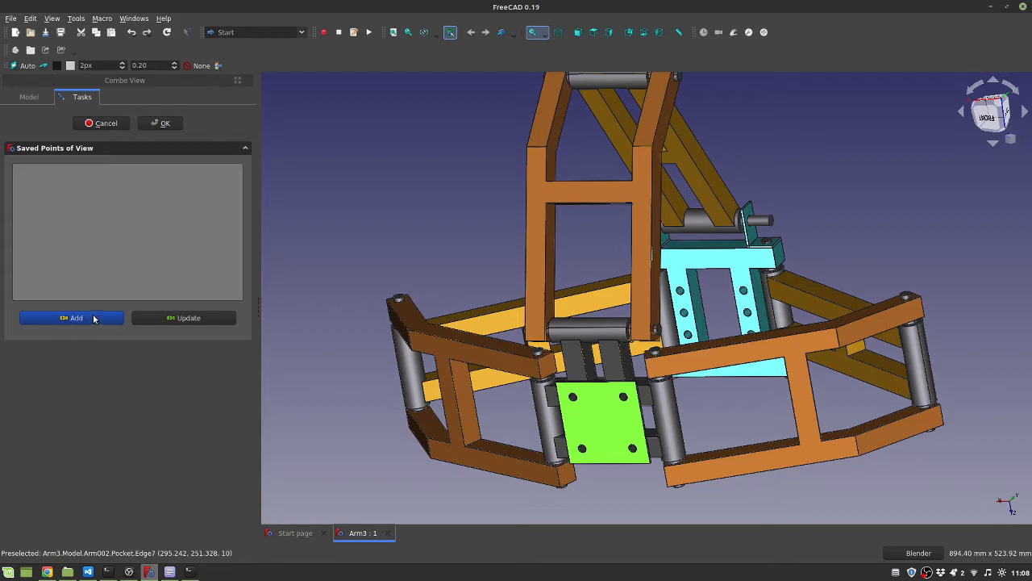
pyautogui.moveTo(516, 339)
pyautogui.mouseDown(button='middle')
pyautogui.moveTo(784, 242)
pyautogui.moveTo(618, 208)
pyautogui.mouseUp(button='middle')
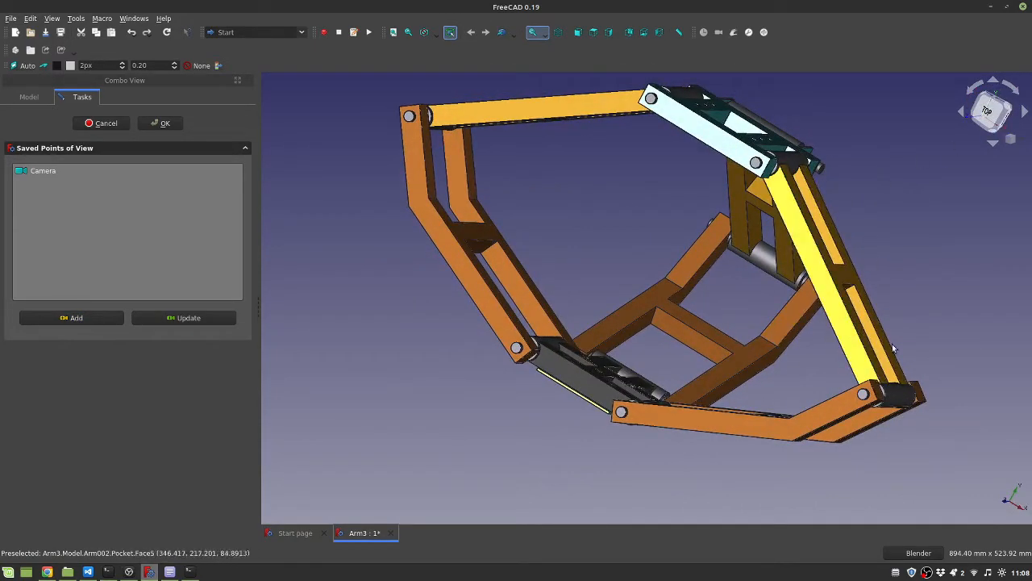
pyautogui.moveTo(887, 330)
pyautogui.mouseDown(button='middle')
pyautogui.moveTo(958, 352)
pyautogui.moveTo(940, 350)
pyautogui.mouseUp(button='middle')
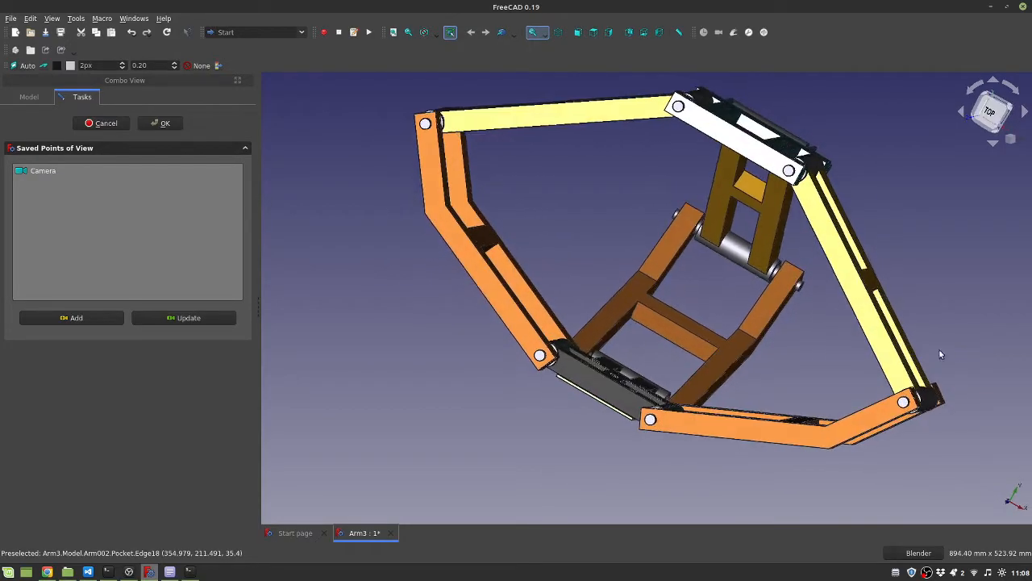
pyautogui.click(76, 317)
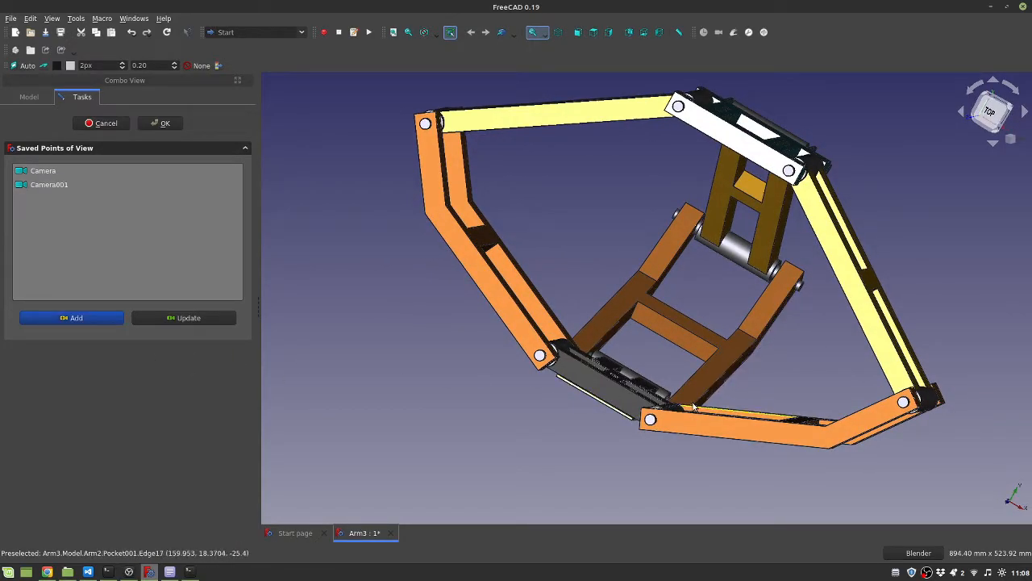
# Orbit to an oblique underside view of the arm and add it as Camera002
pyautogui.moveTo(726, 379)
pyautogui.mouseDown(button='middle')
pyautogui.moveTo(540, 313)
pyautogui.moveTo(683, 275)
pyautogui.mouseUp(button='middle')
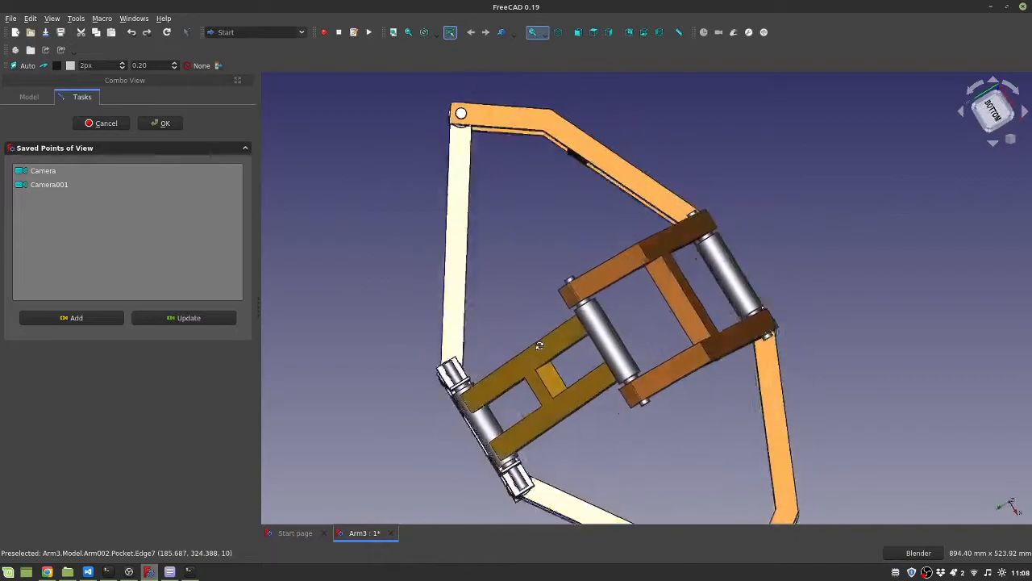
pyautogui.moveTo(862, 414)
pyautogui.mouseDown(button='middle')
pyautogui.moveTo(776, 327)
pyautogui.moveTo(809, 297)
pyautogui.mouseUp(button='middle')
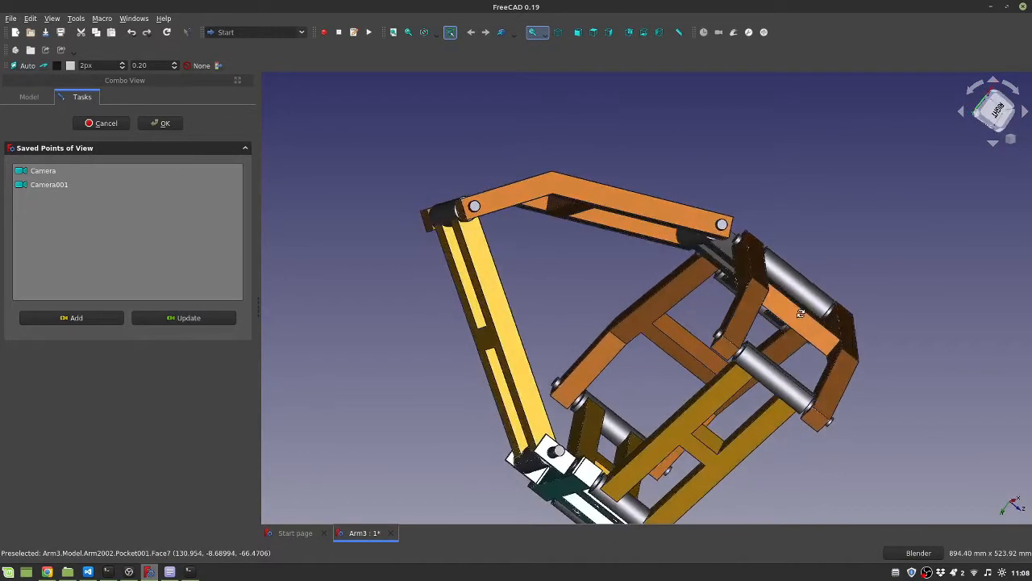
pyautogui.scroll(-1, 809, 300)
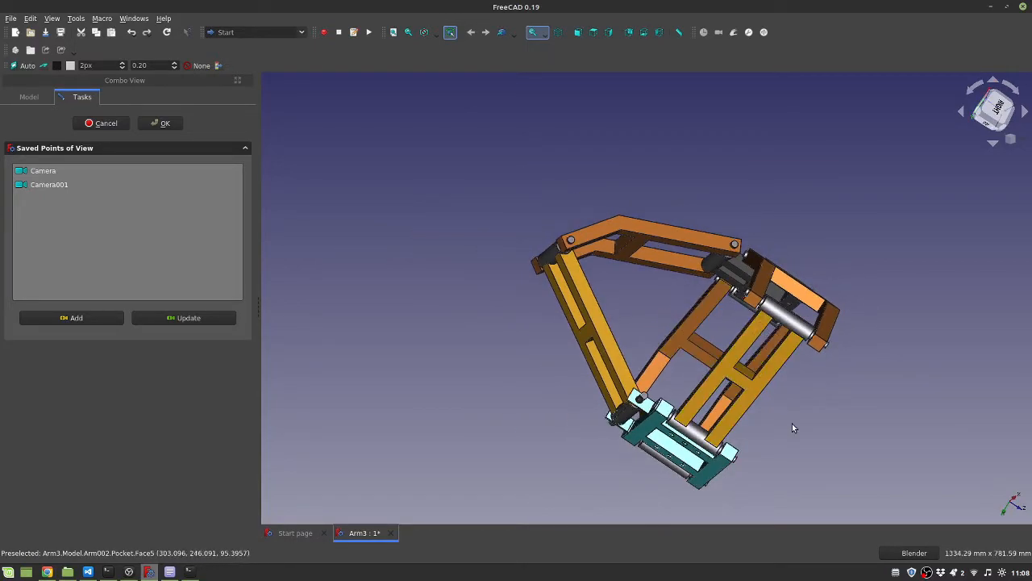
pyautogui.scroll(-1, 788, 422)
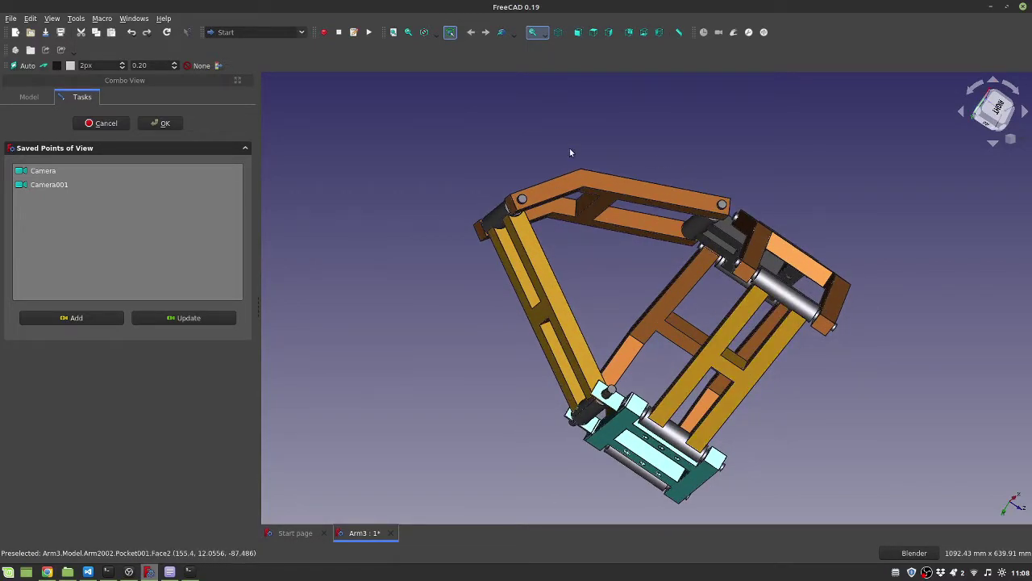
pyautogui.click(97, 319)
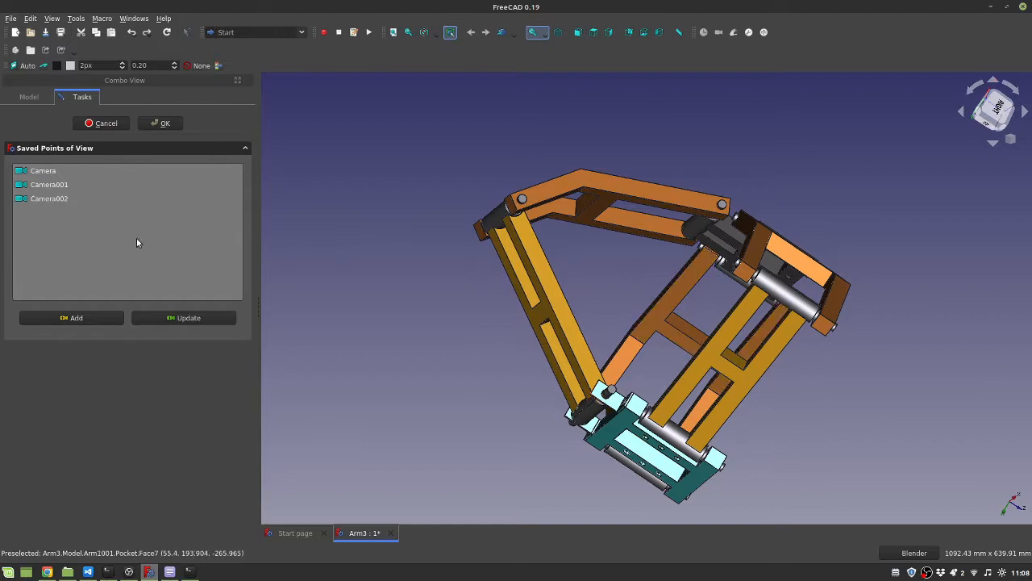
# Recall Camera, Camera001 and Camera002 in turn, end on Camera and confirm the panel with OK
pyautogui.click(42, 171)
pyautogui.click(41, 186)
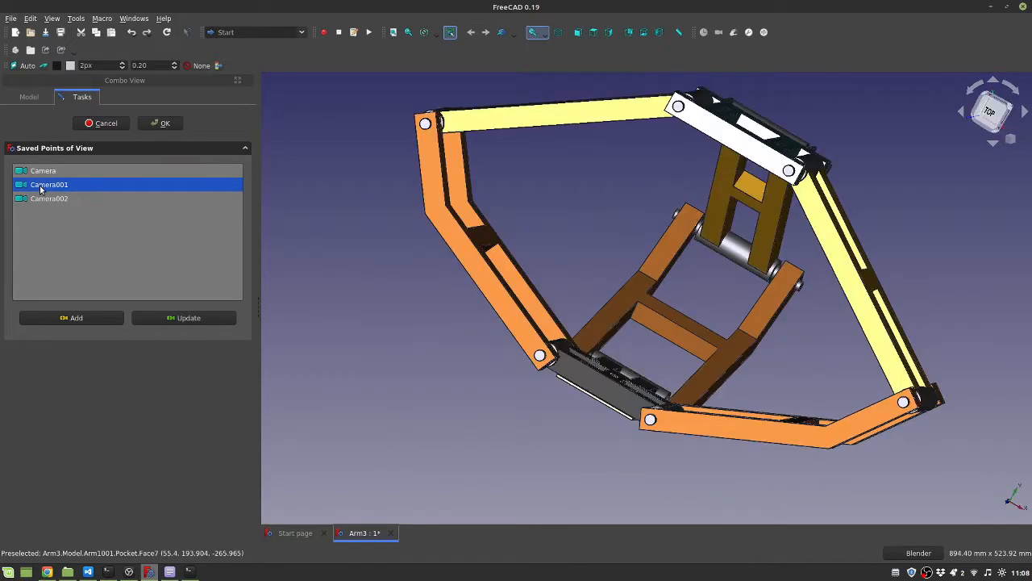
pyautogui.click(41, 199)
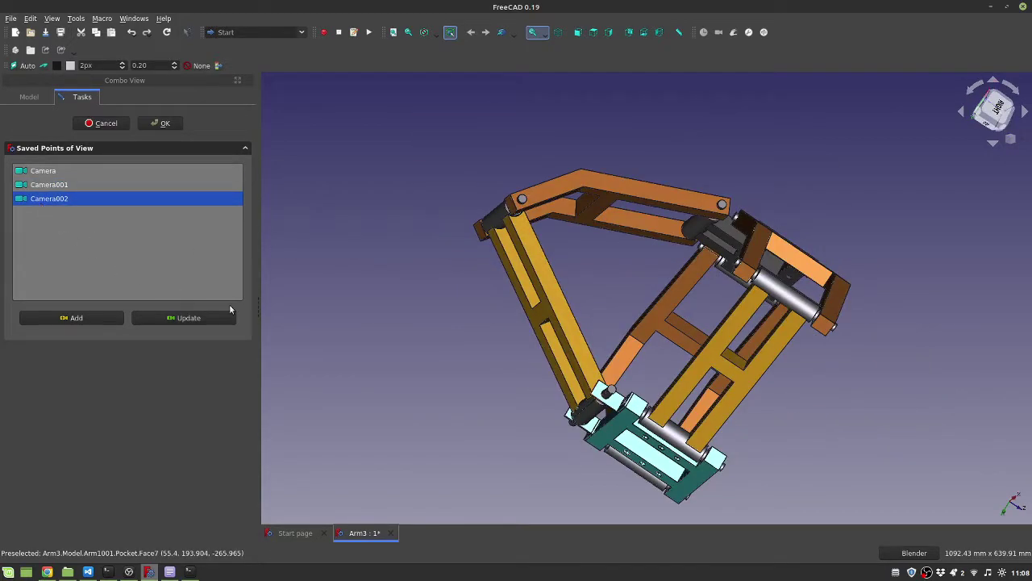
pyautogui.click(41, 185)
pyautogui.click(48, 198)
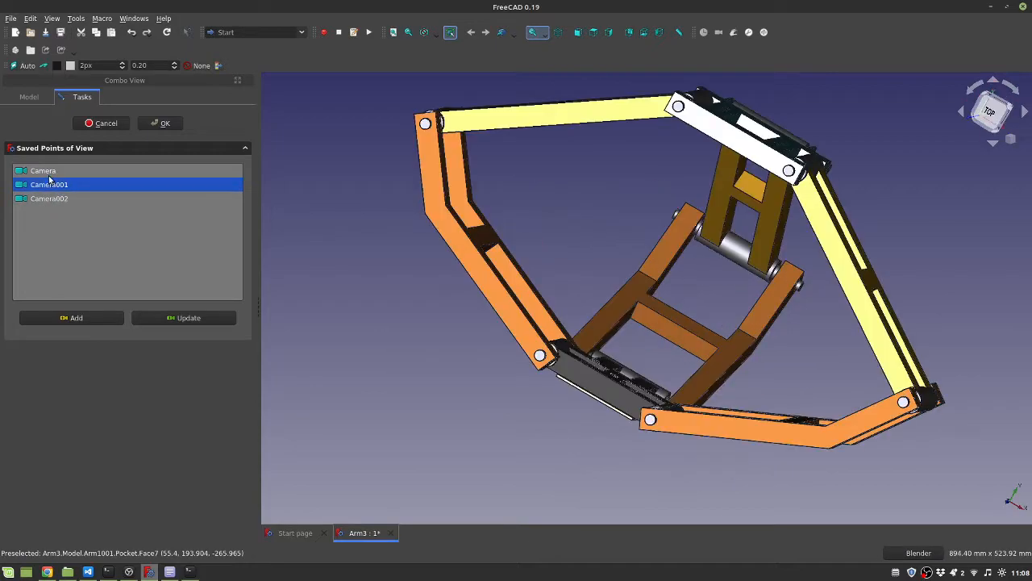
pyautogui.click(47, 172)
pyautogui.click(160, 123)
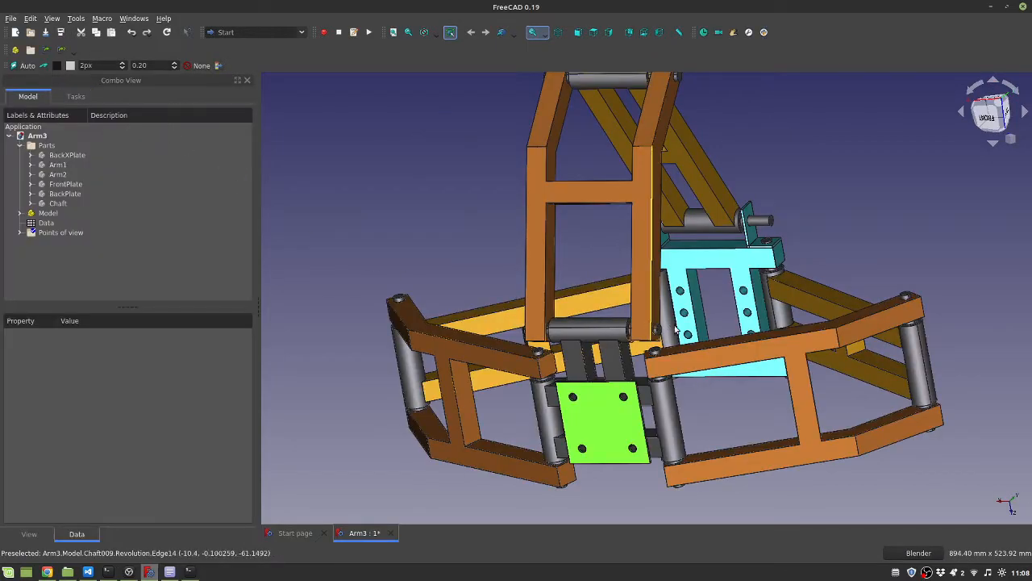
pyautogui.scroll(-3, 698, 377)
pyautogui.scroll(-2, 806, 375)
# Orbit the arm frame round to a close, tilted underside view centred on the teal plate
pyautogui.moveTo(868, 374); pyautogui.dragTo(595, 473, button='middle')
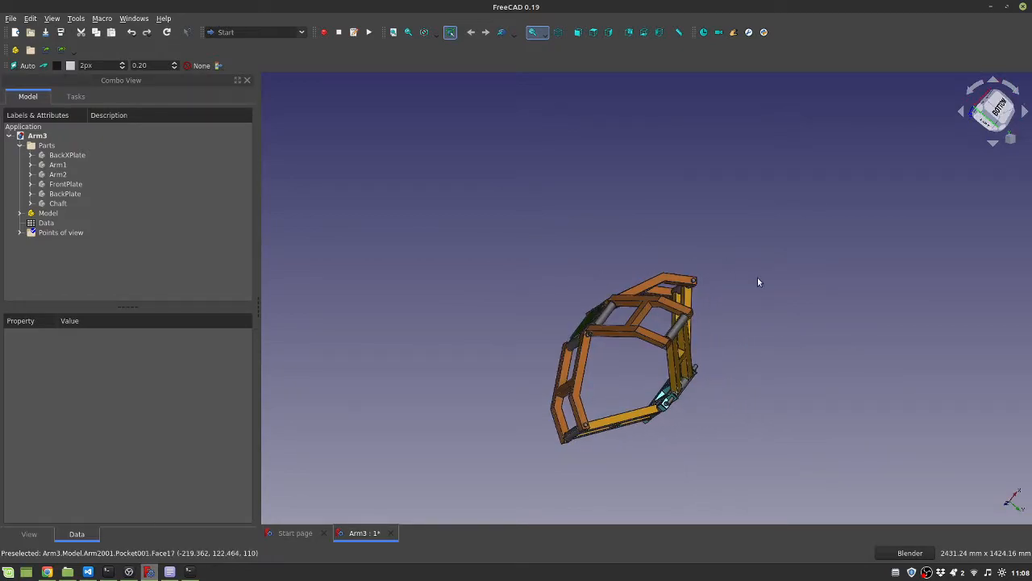
pyautogui.moveTo(772, 438)
pyautogui.mouseDown(button='middle')
pyautogui.moveTo(638, 331)
pyautogui.moveTo(744, 373)
pyautogui.mouseUp(button='middle')
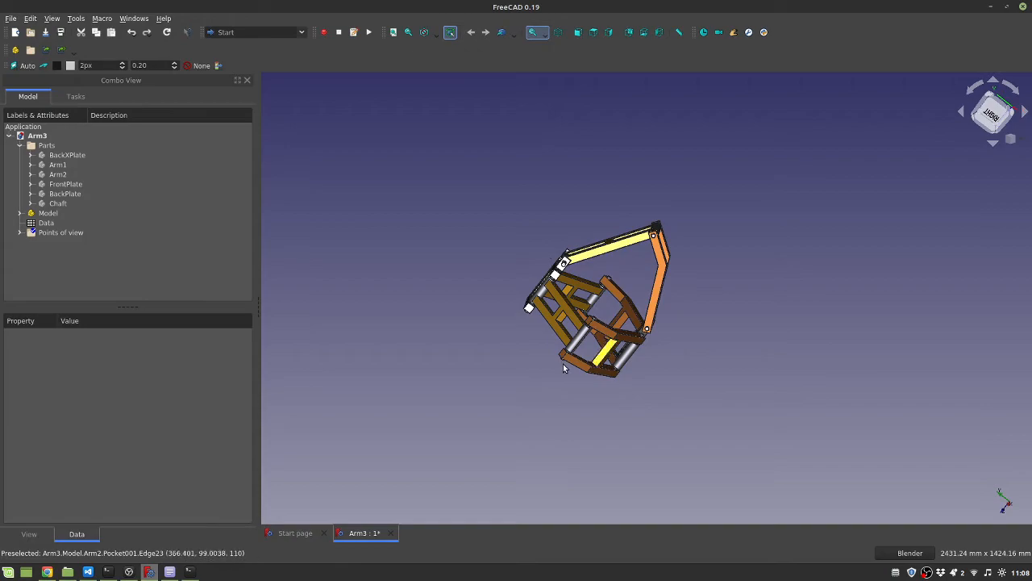
pyautogui.moveTo(500, 332); pyautogui.dragTo(844, 387, button='middle')
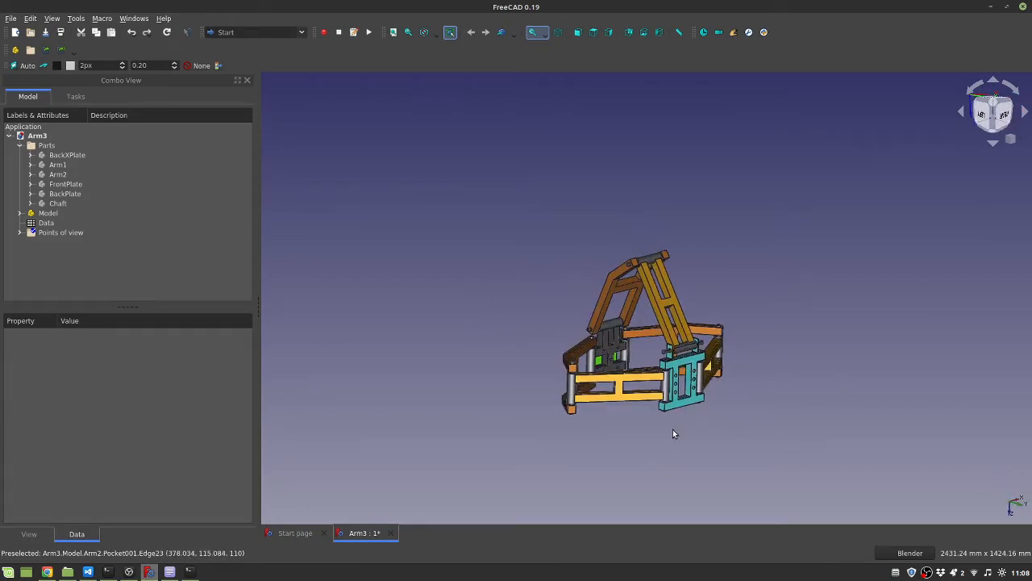
pyautogui.scroll(2, 669, 432)
pyautogui.scroll(2, 664, 432)
pyautogui.moveTo(661, 428); pyautogui.dragTo(648, 334, button='middle')
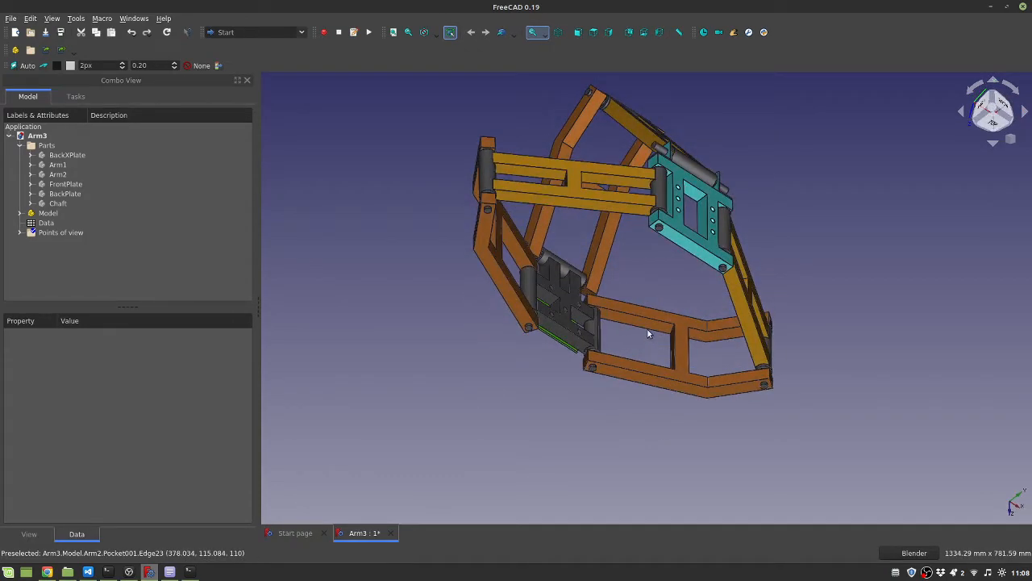
pyautogui.scroll(3, 648, 333)
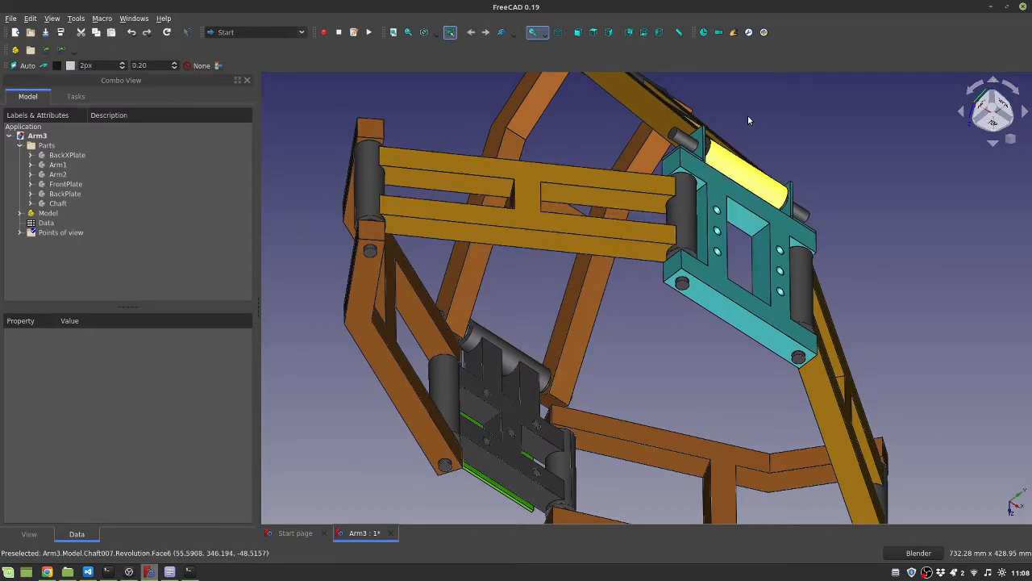
# Add the underside view as Camera003, recall Camera, then recall Camera003 to confirm it restores
pyautogui.click(718, 33)
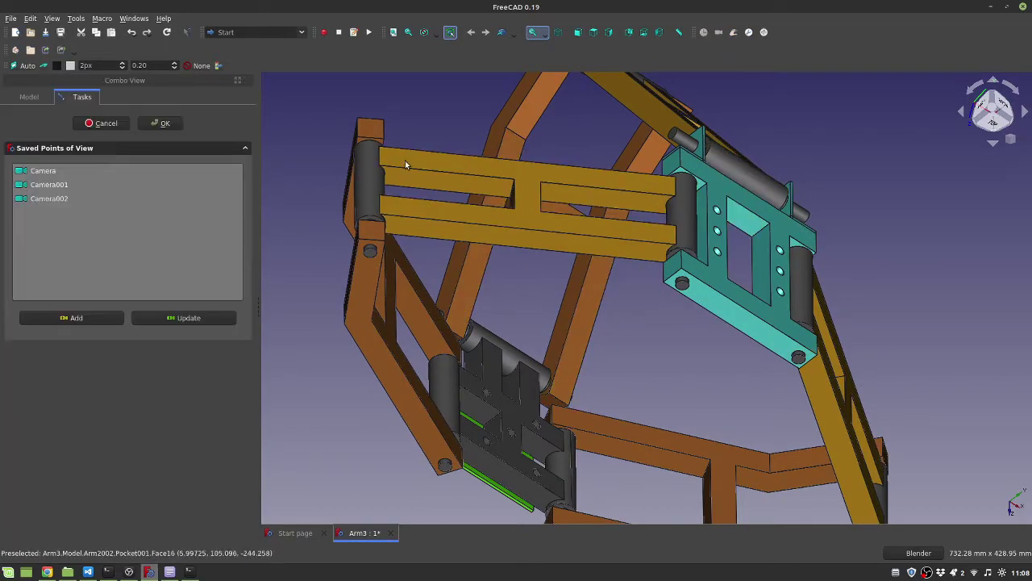
pyautogui.click(96, 320)
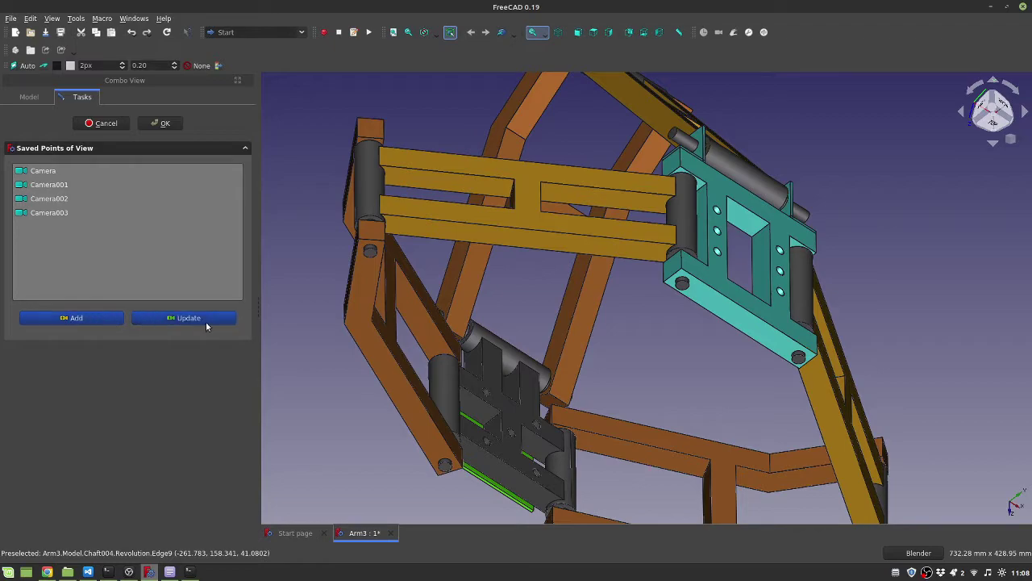
pyautogui.click(54, 173)
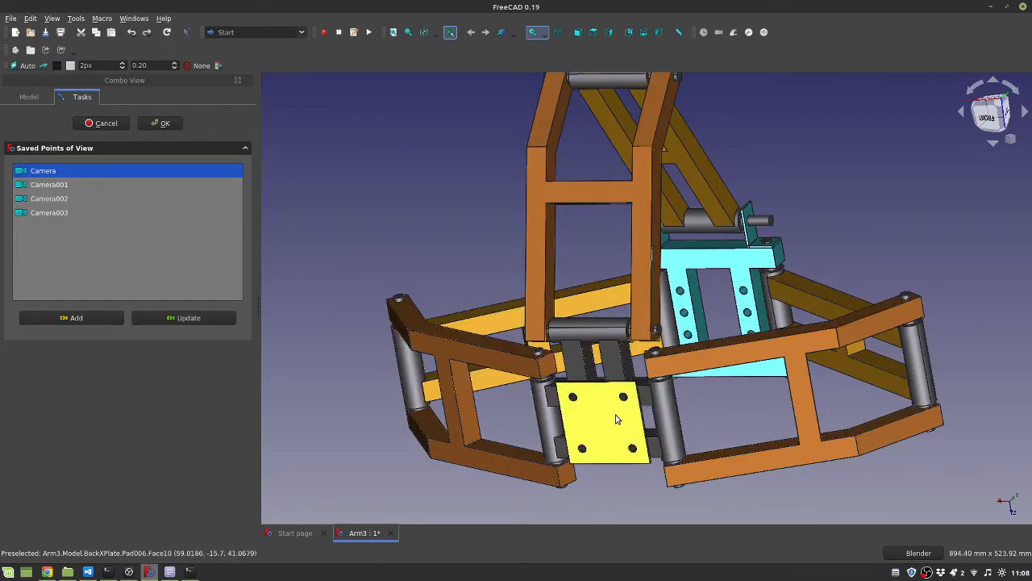
pyautogui.click(616, 424)
pyautogui.click(52, 213)
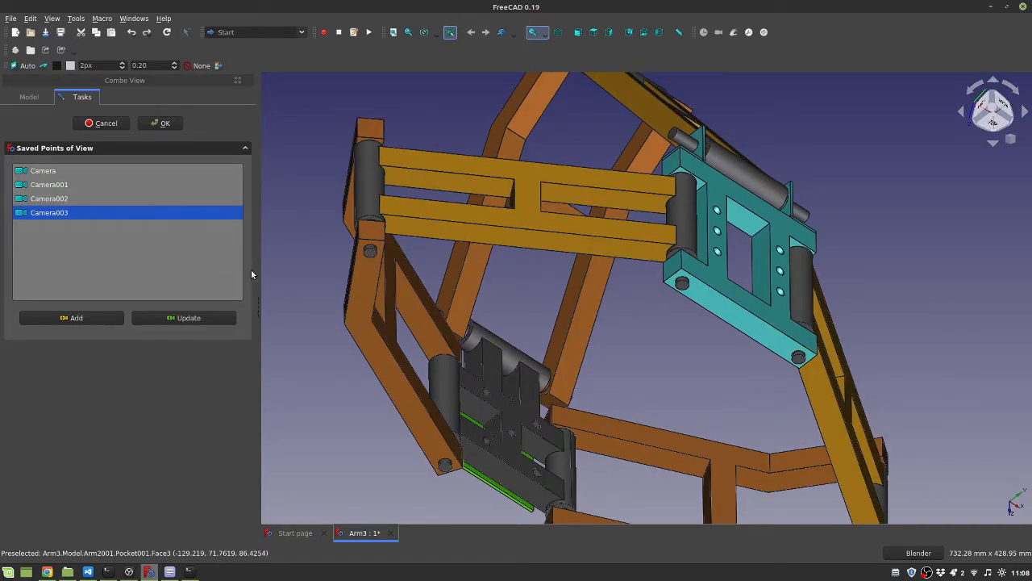
# Close the panel and relabel Camera001 under Points of view to 'my view xxx'
pyautogui.click(158, 124)
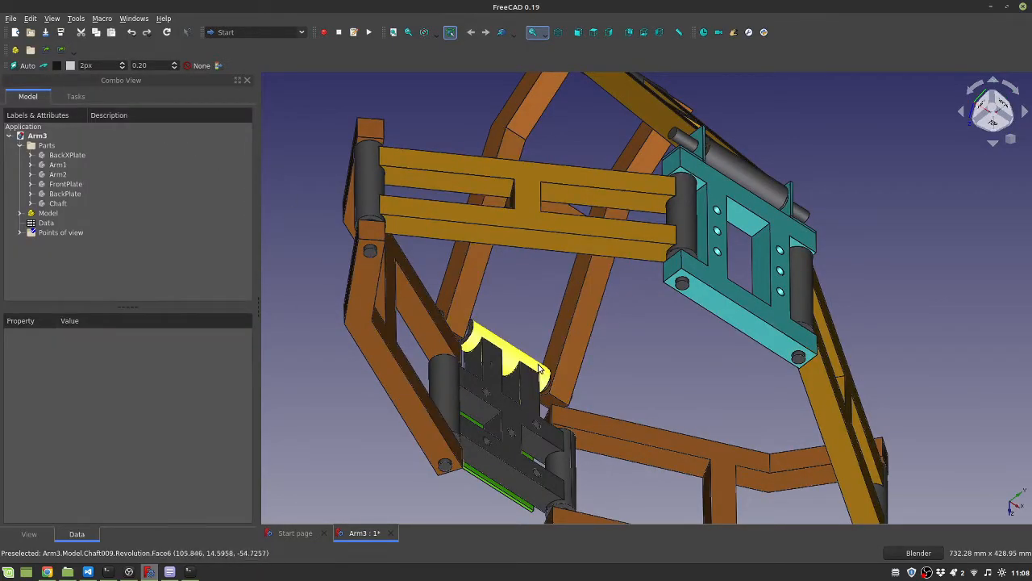
pyautogui.click(19, 233)
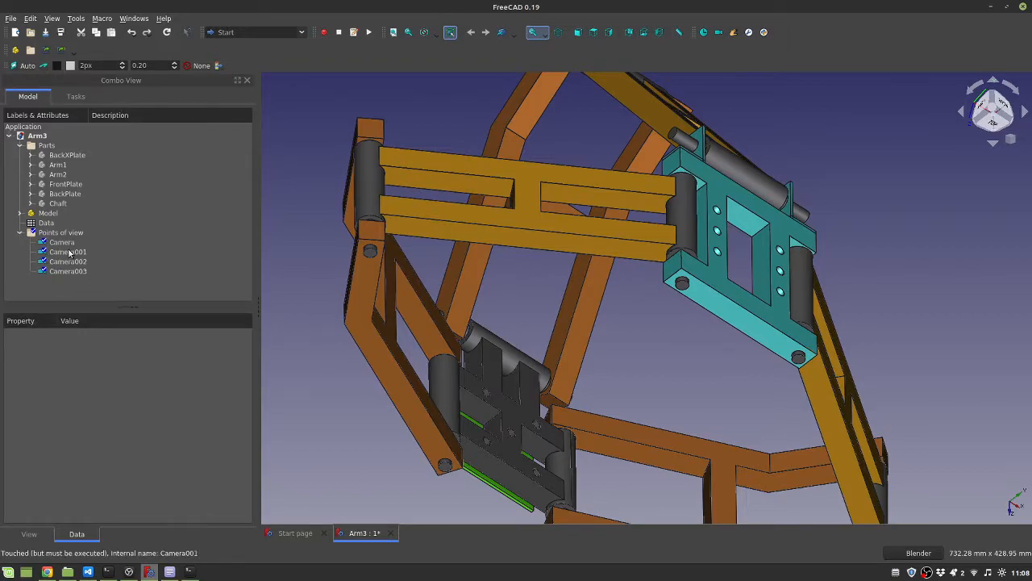
pyautogui.click(91, 253)
pyautogui.click(89, 343)
pyautogui.write('my view')
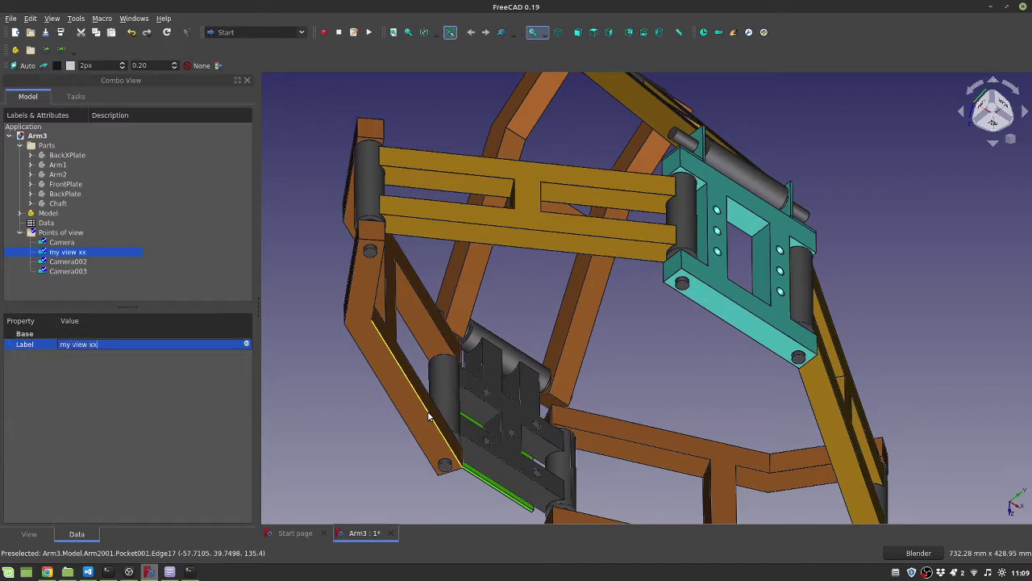
pyautogui.write('xx')
pyautogui.press('Return')
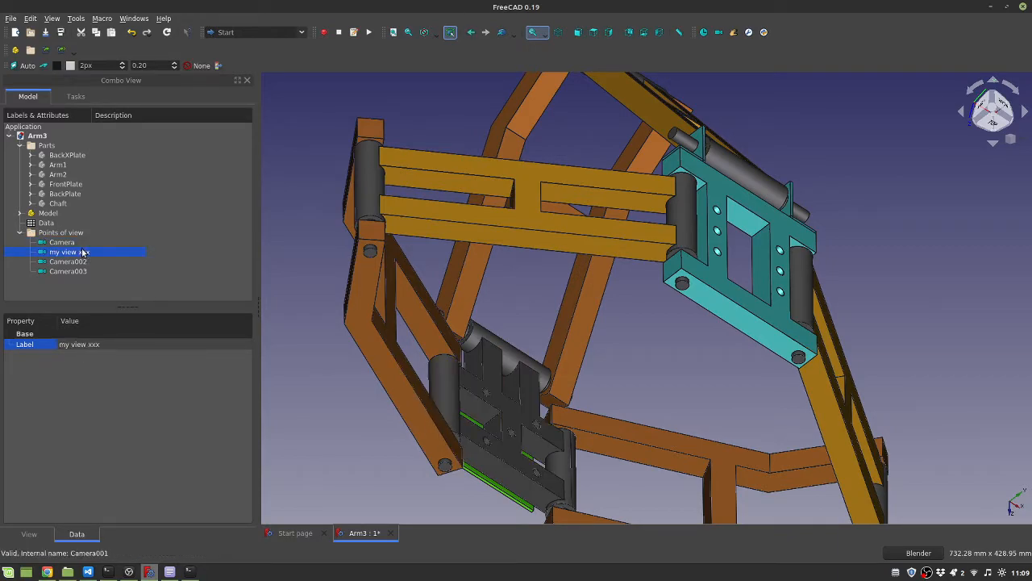
# Reopen the saved views from Camera002, preview my view xxx, Camera and Camera002, then close the panel
pyautogui.doubleClick(75, 263)
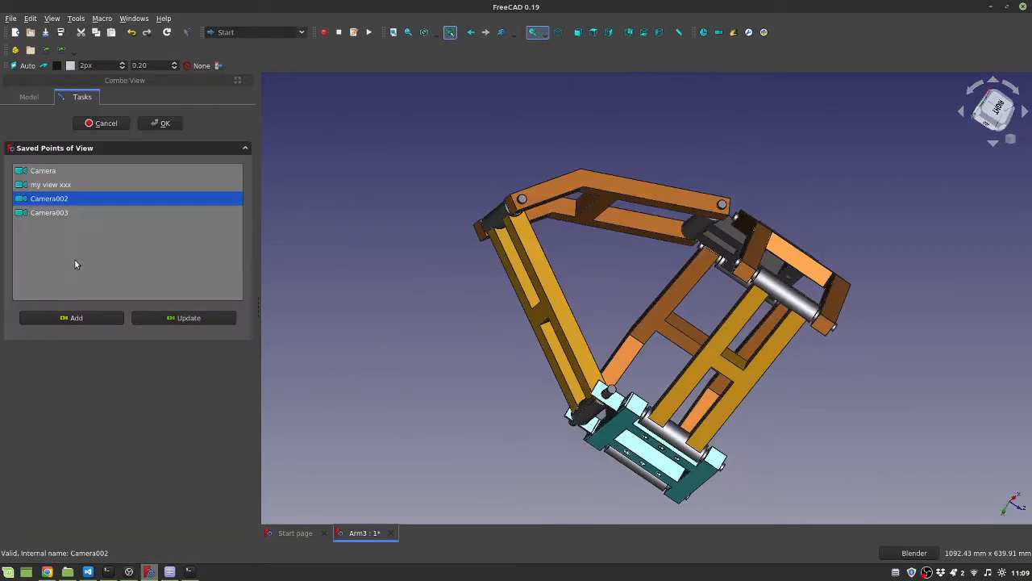
pyautogui.click(55, 186)
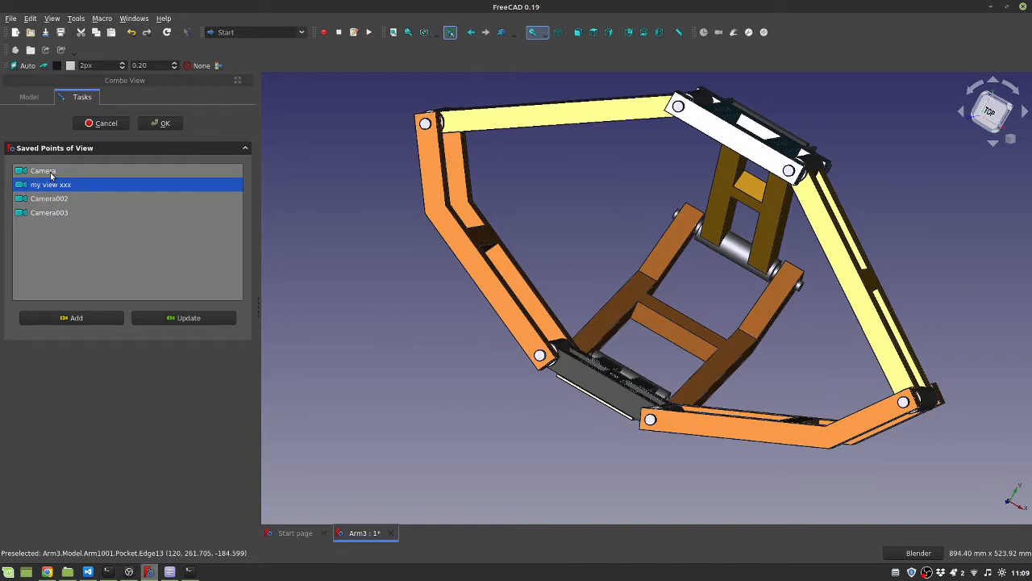
pyautogui.click(51, 172)
pyautogui.click(58, 213)
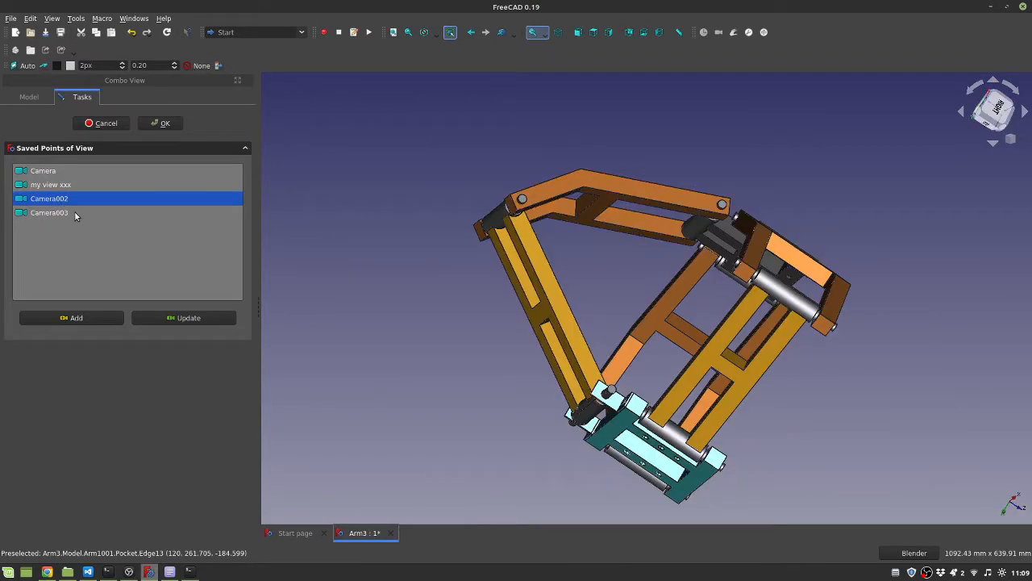
pyautogui.press('Return')
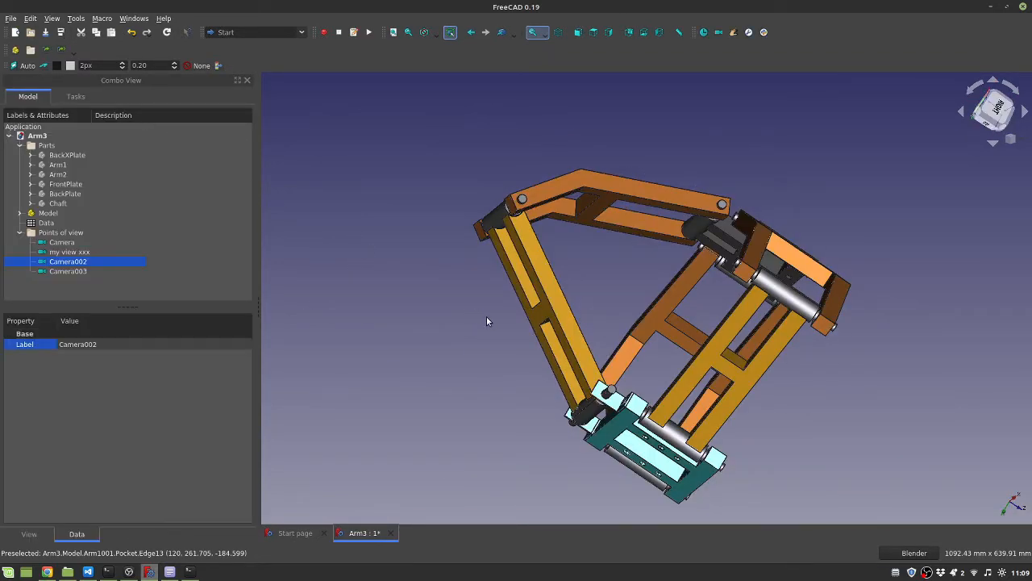